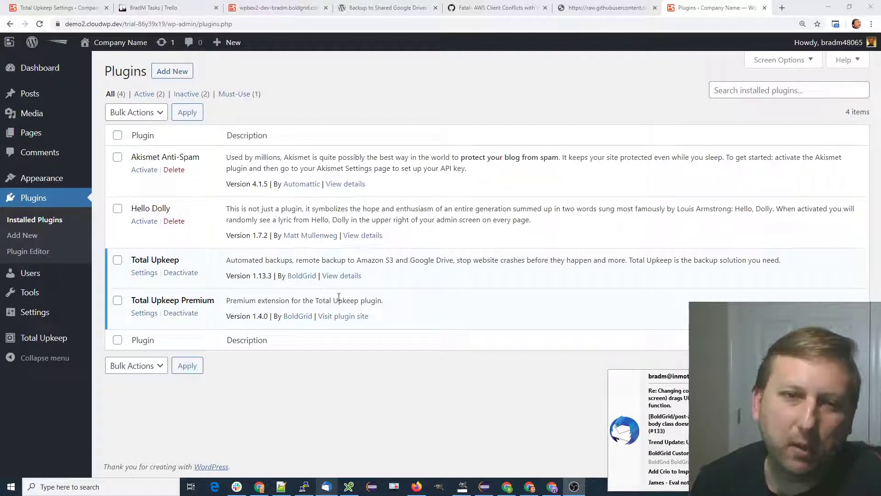
Review the raw readme's 1.4.0 changelog, highlighting the bug fix for the W3TC conflict.
{"action": "double_click", "coordinate": [253, 316]}
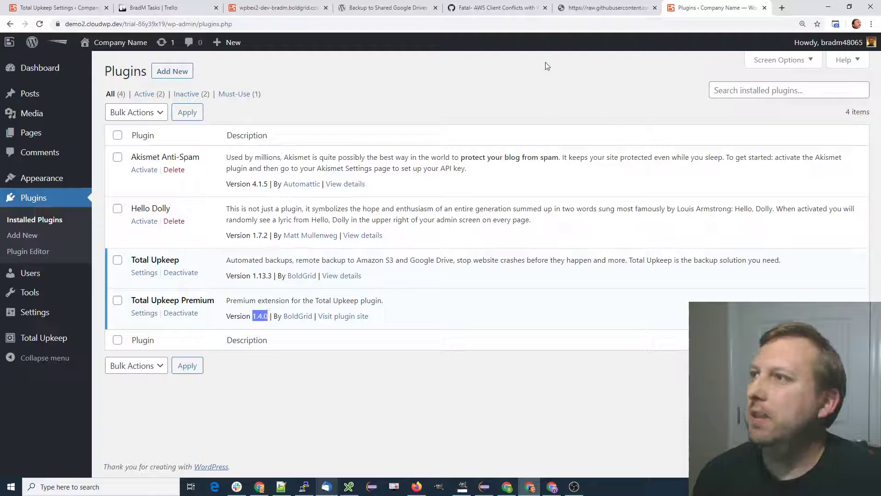
{"action": "left_click", "coordinate": [595, 11]}
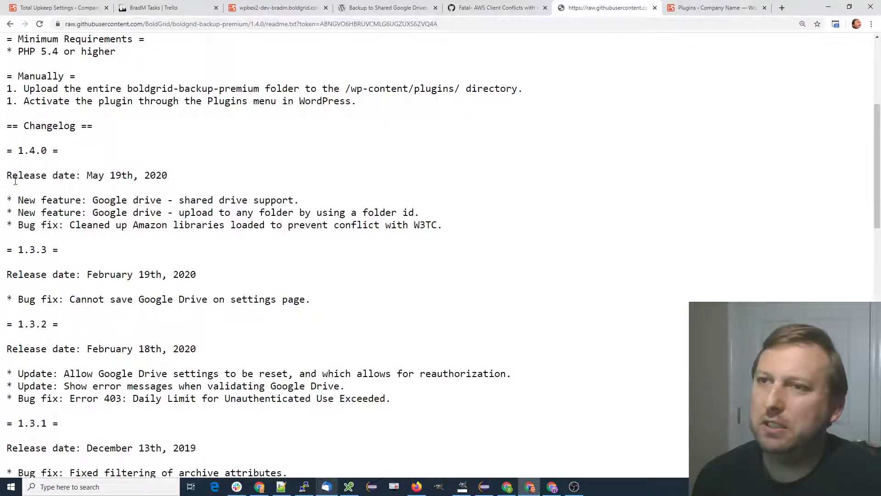
{"action": "left_click_drag", "start_coordinate": [7, 151], "coordinate": [440, 225]}
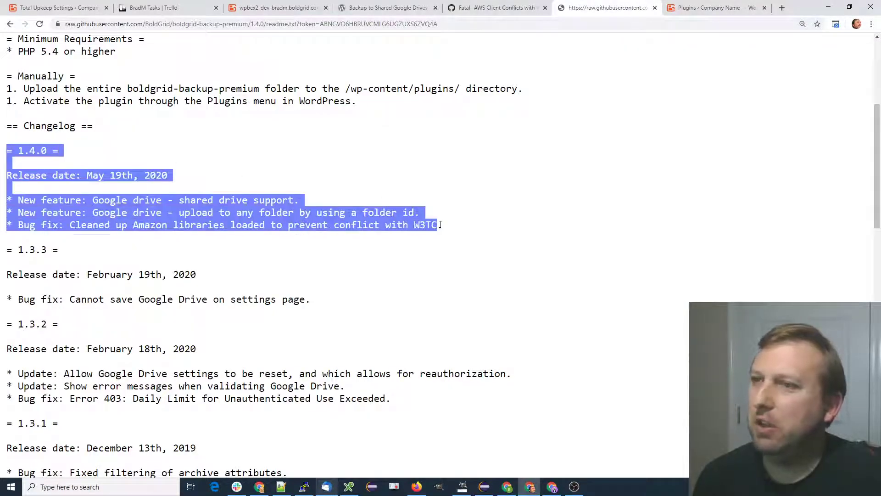
{"action": "left_click", "coordinate": [38, 228]}
{"action": "left_click_drag", "start_coordinate": [20, 225], "coordinate": [64, 225]}
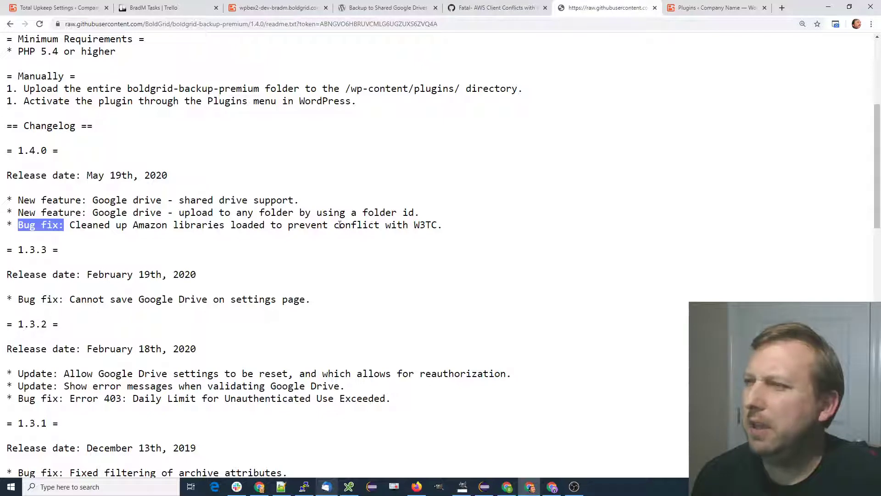
{"action": "left_click_drag", "start_coordinate": [335, 225], "coordinate": [437, 224]}
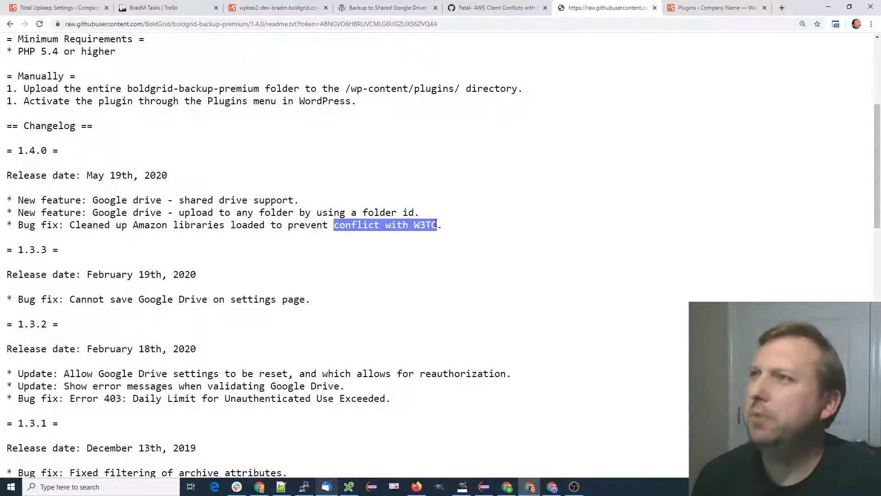
Read GitHub issue #266, 'Fatal- AWS Client Conflicts with W3 Total Cache CDN'.
{"action": "left_click", "coordinate": [496, 8]}
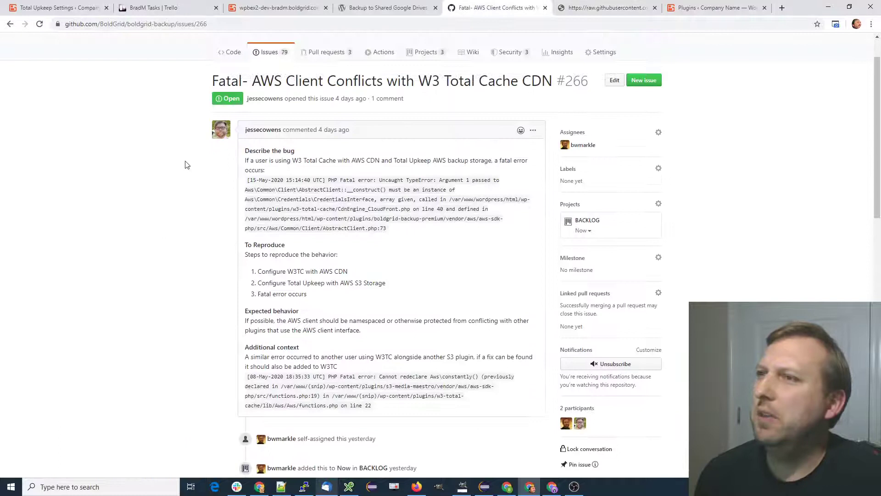
{"action": "scroll", "coordinate": [179, 167], "scroll_direction": "up", "scroll_amount": 1}
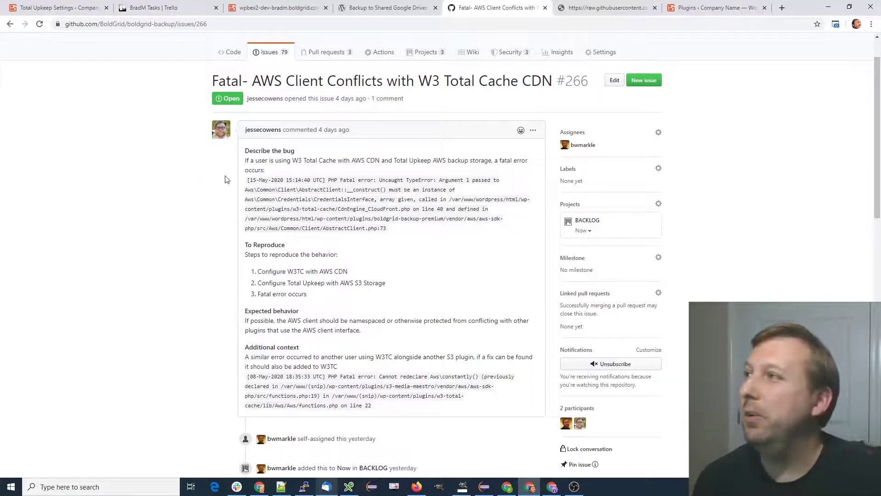
{"action": "left_click", "coordinate": [586, 8]}
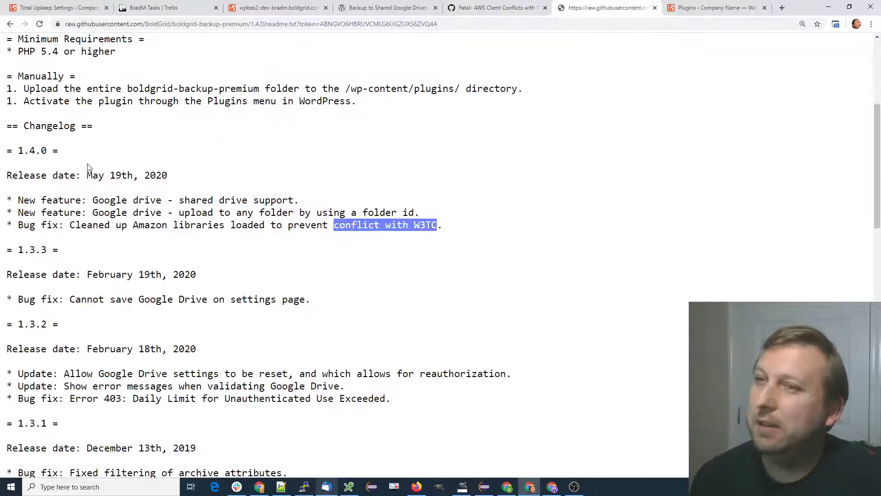
{"action": "left_click_drag", "start_coordinate": [6, 200], "coordinate": [408, 213]}
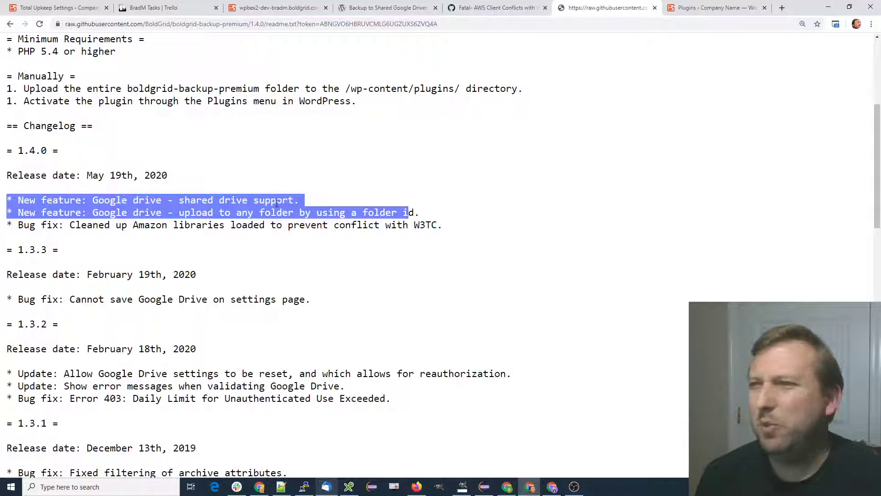
{"action": "left_click", "coordinate": [148, 199]}
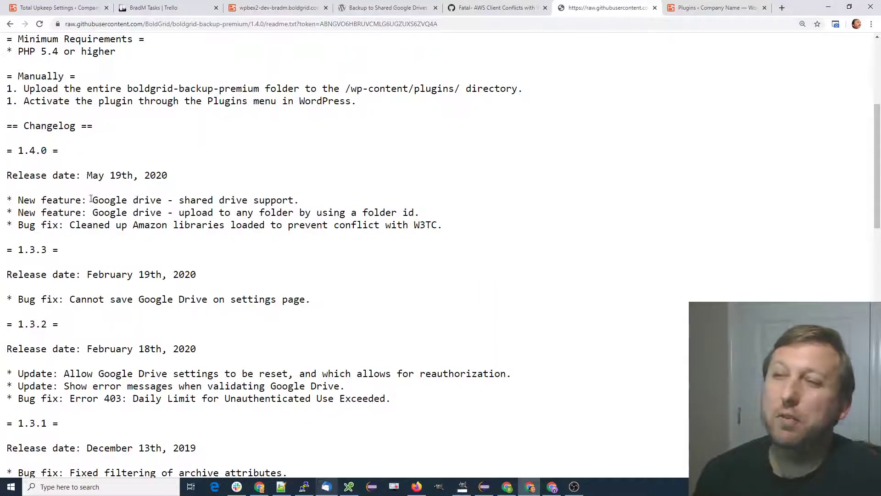
{"action": "left_click_drag", "start_coordinate": [91, 198], "coordinate": [299, 201]}
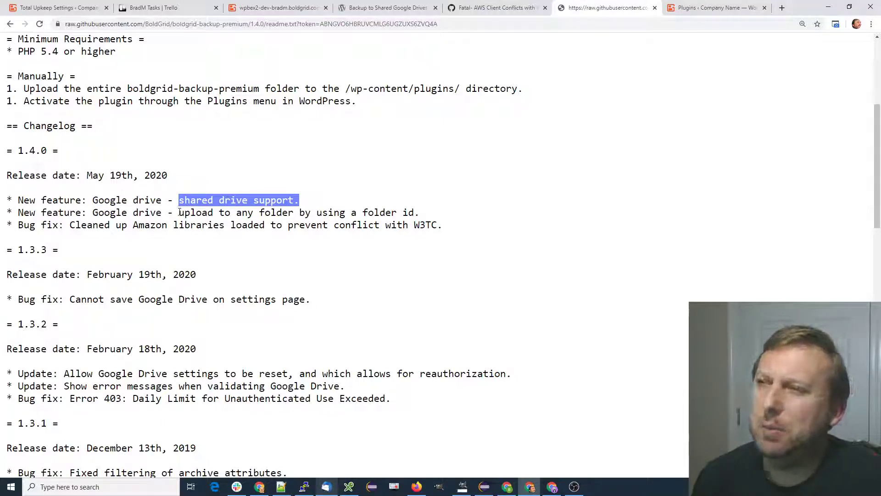
{"action": "left_click_drag", "start_coordinate": [180, 212], "coordinate": [411, 215]}
{"action": "left_click", "coordinate": [251, 204]}
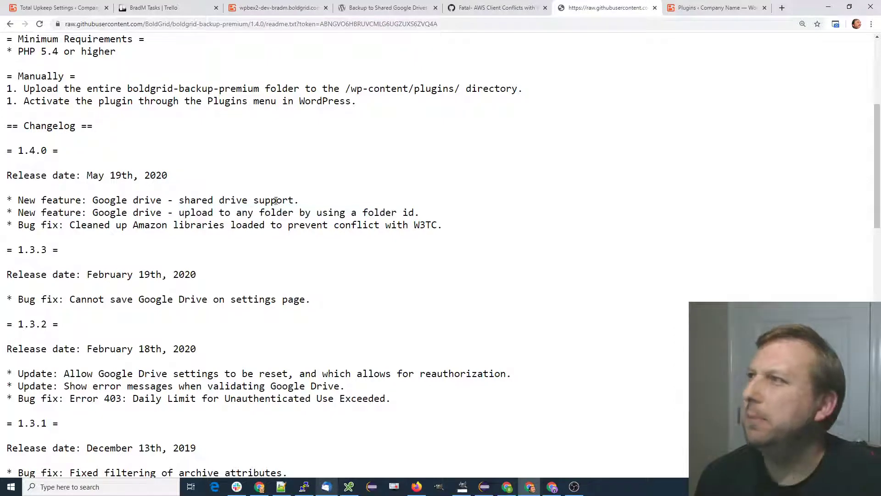
Read through the 'Backup to Shared Google Drives' forum thread, then bring up the Google Drive tmp-1 window.
{"action": "left_click", "coordinate": [396, 8]}
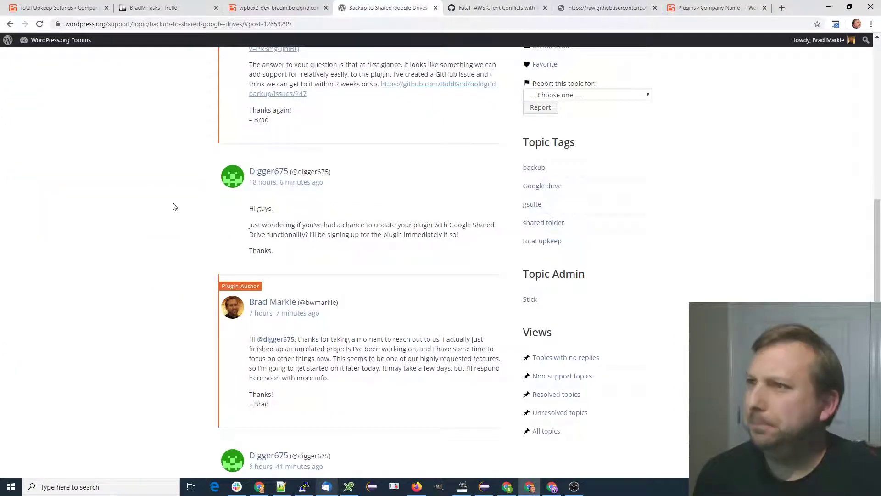
{"action": "scroll", "coordinate": [148, 204], "scroll_direction": "up", "scroll_amount": 7}
{"action": "scroll", "coordinate": [147, 204], "scroll_direction": "up", "scroll_amount": 3}
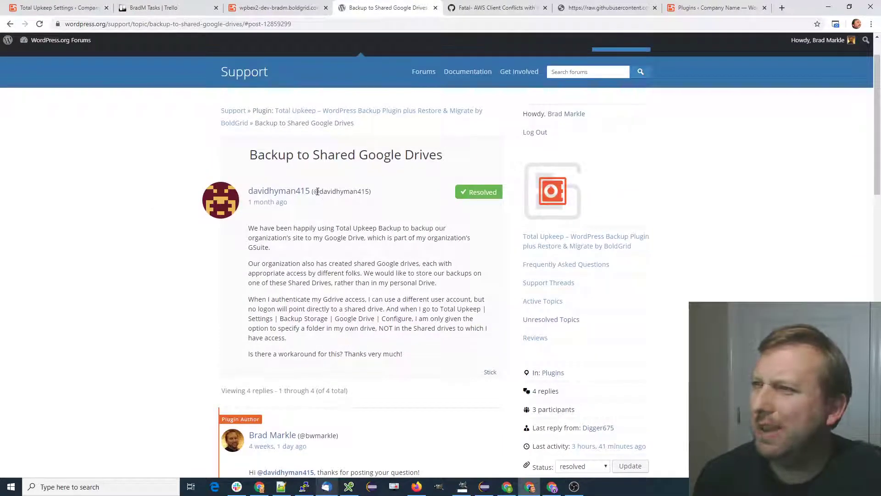
{"action": "left_click_drag", "start_coordinate": [318, 191], "coordinate": [369, 192]}
{"action": "scroll", "coordinate": [141, 275], "scroll_direction": "down", "scroll_amount": 7}
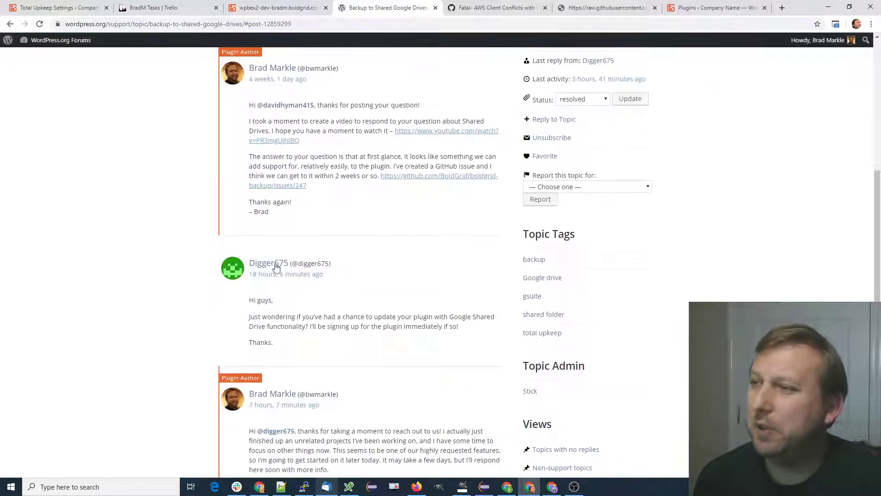
{"action": "left_click_drag", "start_coordinate": [293, 263], "coordinate": [323, 263]}
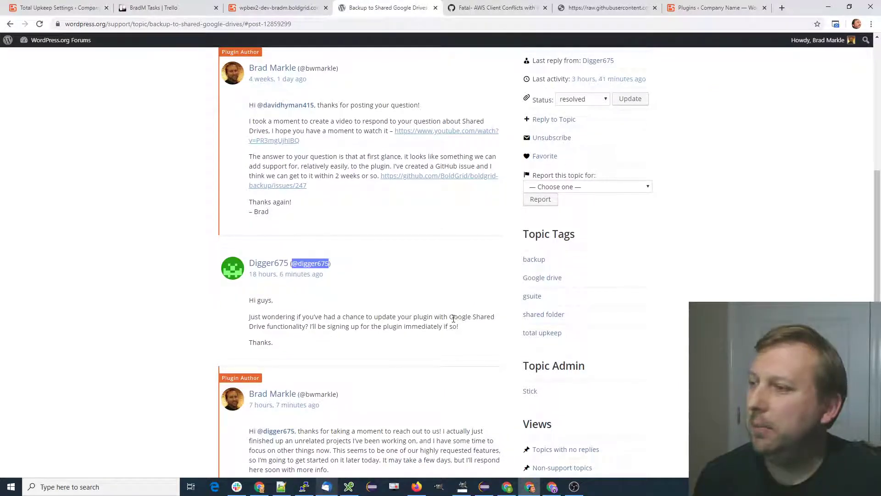
{"action": "left_click_drag", "start_coordinate": [453, 318], "coordinate": [269, 326]}
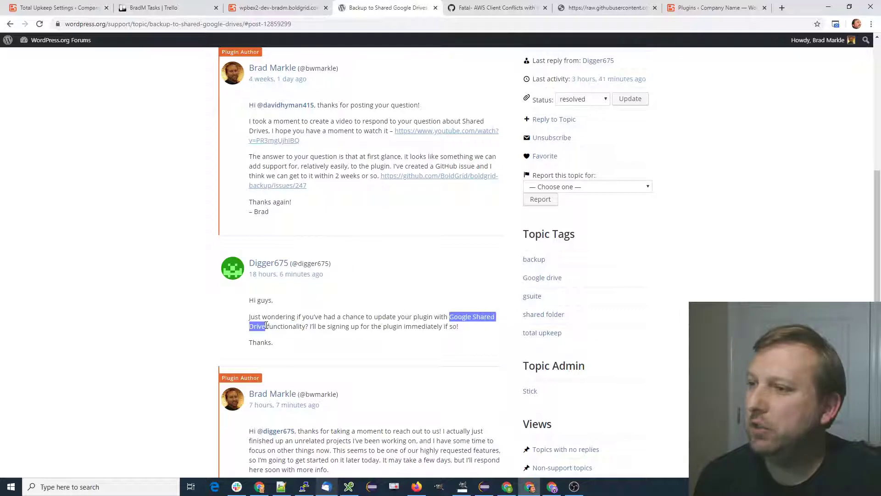
{"action": "left_click", "coordinate": [265, 326]}
{"action": "scroll", "coordinate": [191, 309], "scroll_direction": "up", "scroll_amount": 2}
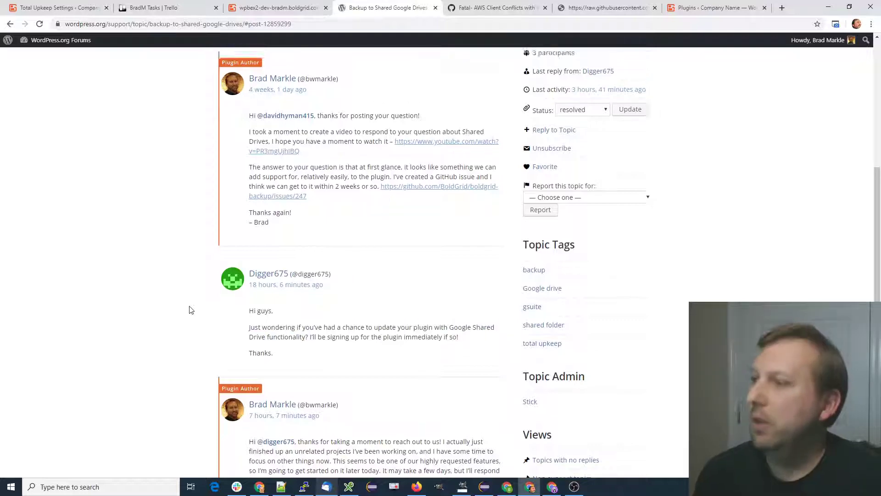
{"action": "left_click", "coordinate": [552, 487]}
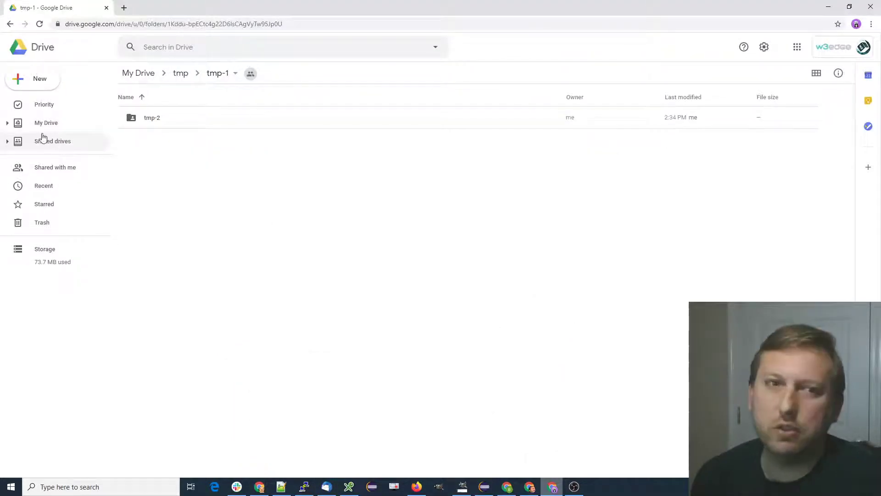
Zoom in on the Drive tmp-1 folder listing, then minimize the Google Drive window.
{"action": "key", "text": "ctrl+plus"}
{"action": "key", "text": "ctrl+plus"}
{"action": "key", "text": "ctrl+plus"}
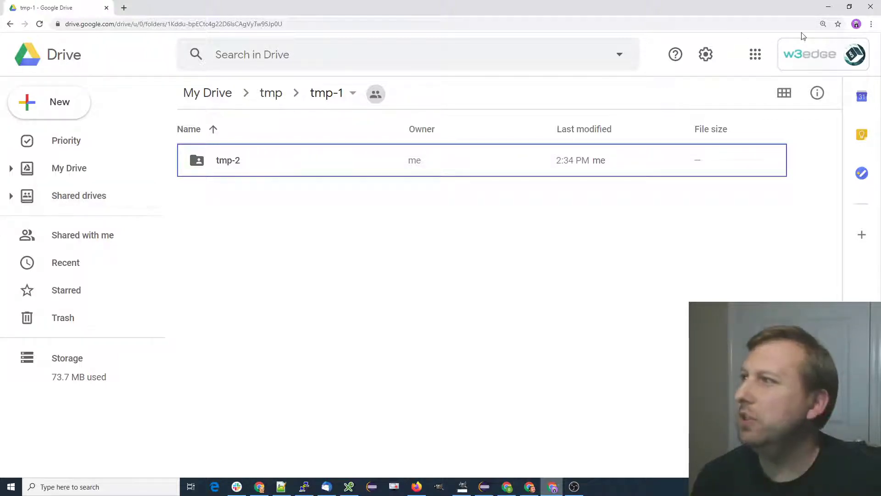
{"action": "left_click", "coordinate": [828, 6]}
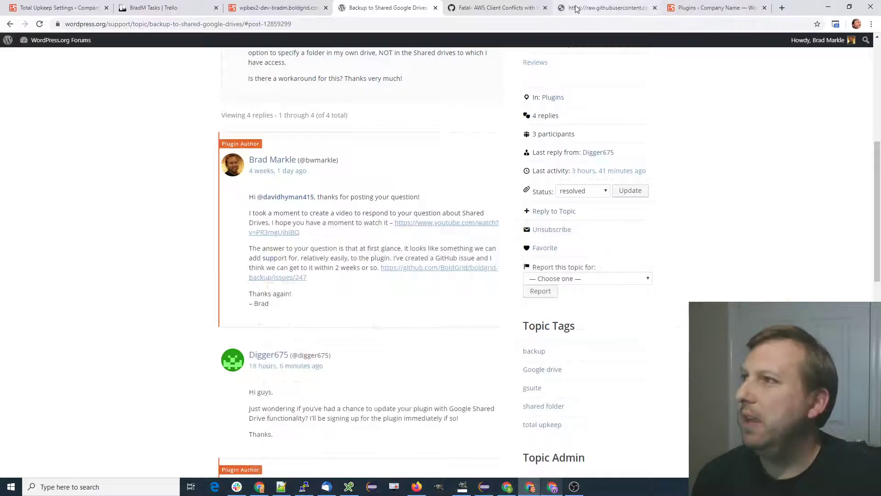
From the WordPress Plugins list, open Total Upkeep's Settings page via the admin sidebar.
{"action": "left_click", "coordinate": [606, 8]}
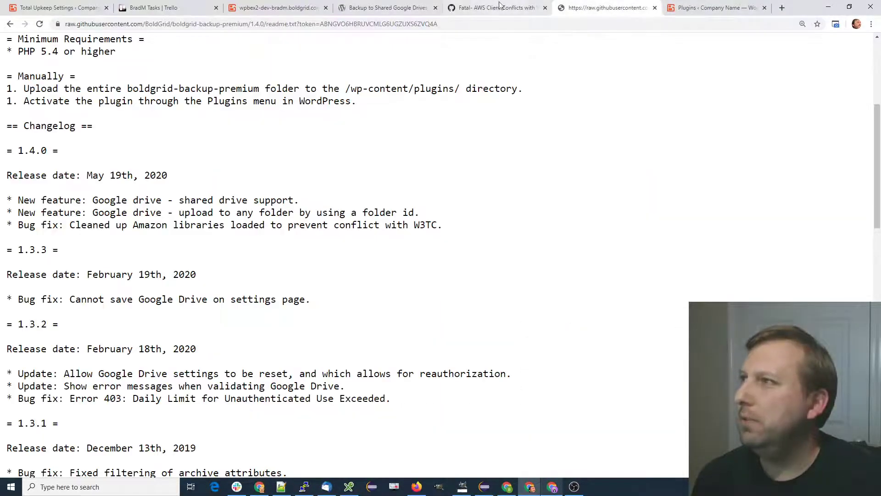
{"action": "left_click", "coordinate": [710, 7]}
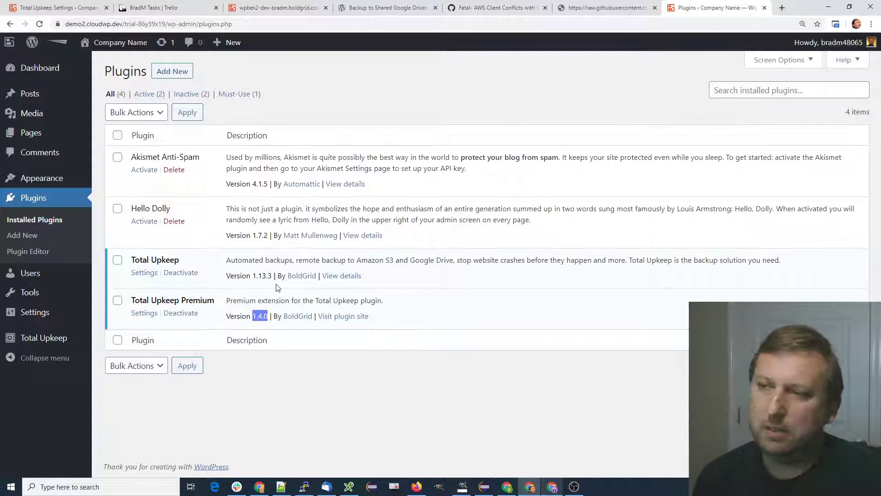
{"action": "mouse_move", "coordinate": [59, 314]}
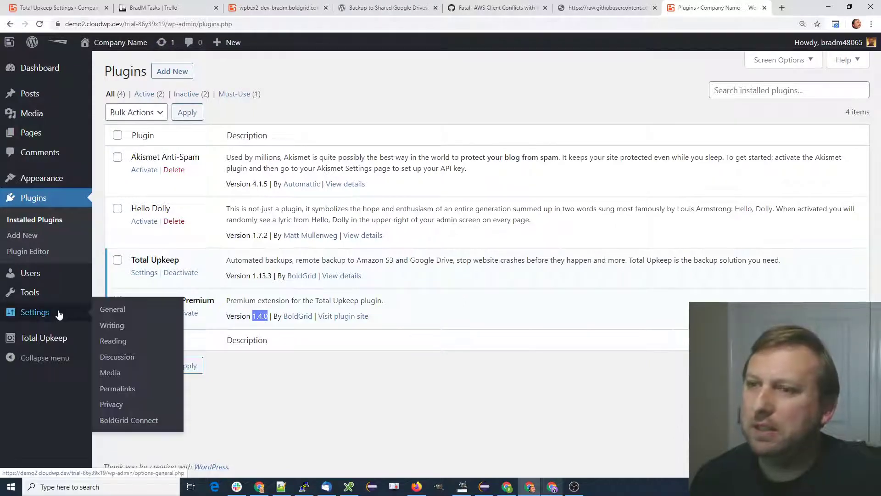
{"action": "mouse_move", "coordinate": [61, 339]}
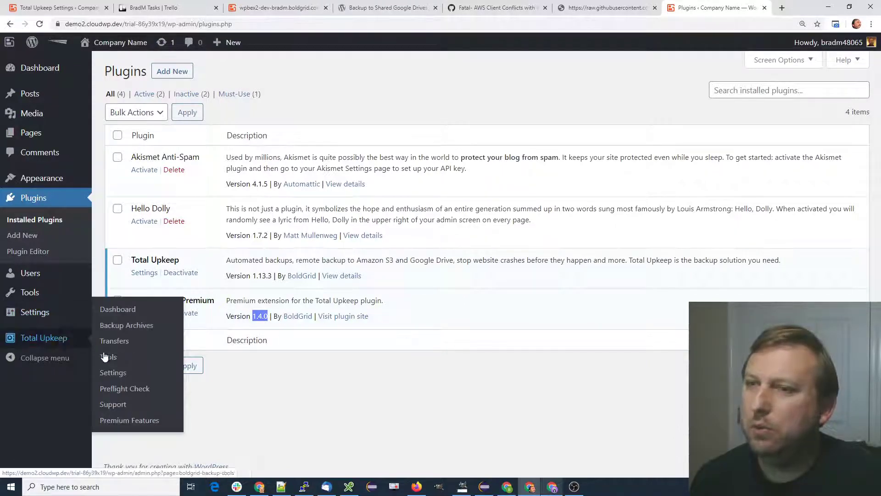
{"action": "left_click", "coordinate": [109, 373]}
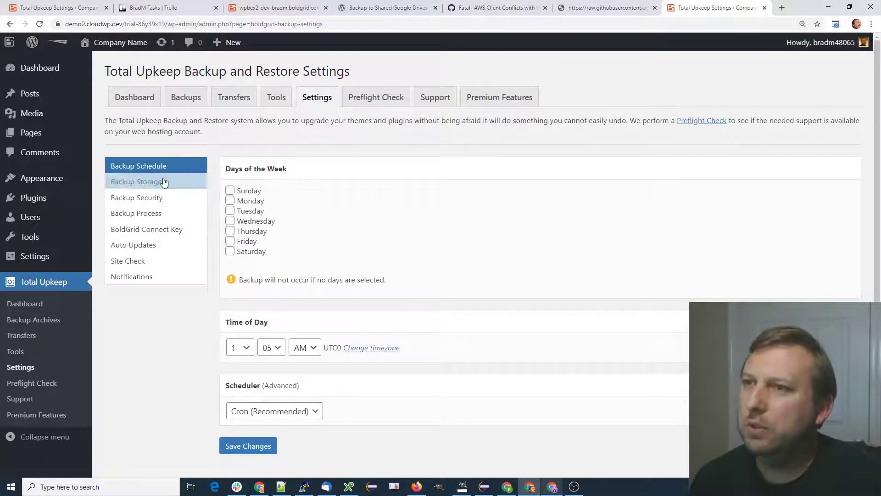
Show the Backup Storage options and check that Google Drive is authorized.
{"action": "left_click", "coordinate": [173, 184]}
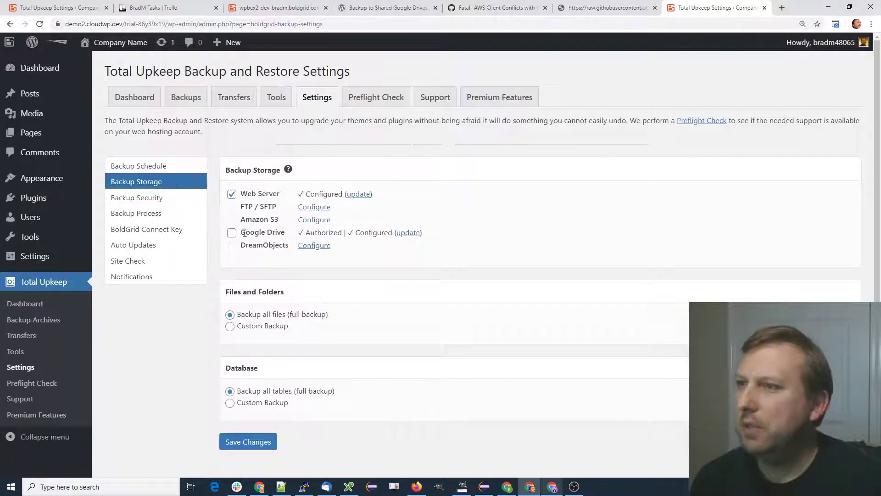
{"action": "left_click_drag", "start_coordinate": [244, 232], "coordinate": [360, 233]}
Open the Google Drive settings dialog at 110% page zoom and review the Storage Location help.
{"action": "left_click", "coordinate": [407, 232]}
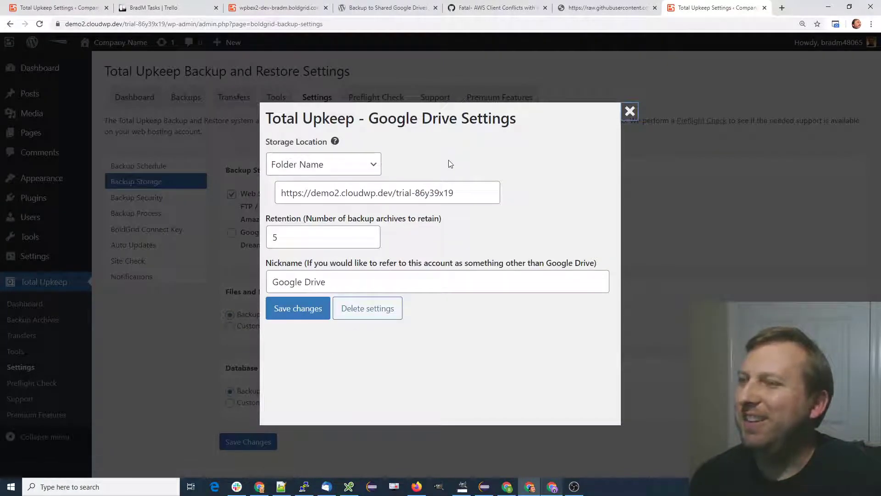
{"action": "left_click_drag", "start_coordinate": [274, 140], "coordinate": [318, 142]}
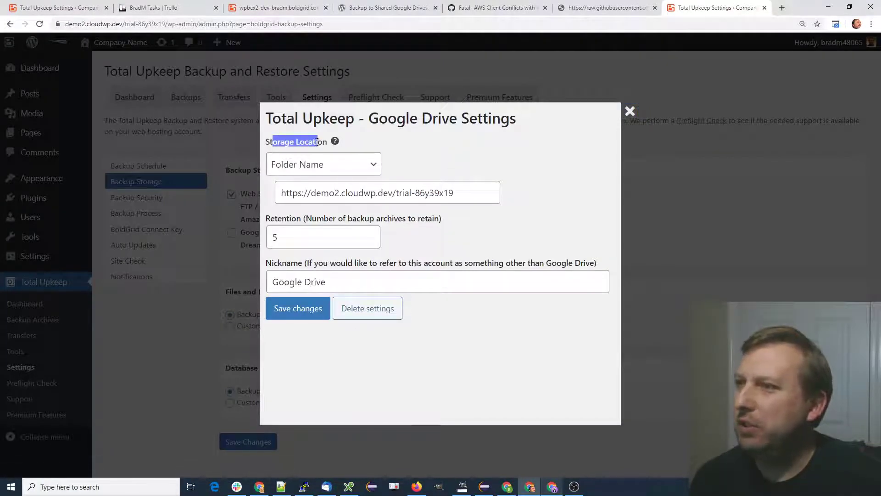
{"action": "left_click", "coordinate": [304, 142]}
{"action": "key", "text": "ctrl+minus"}
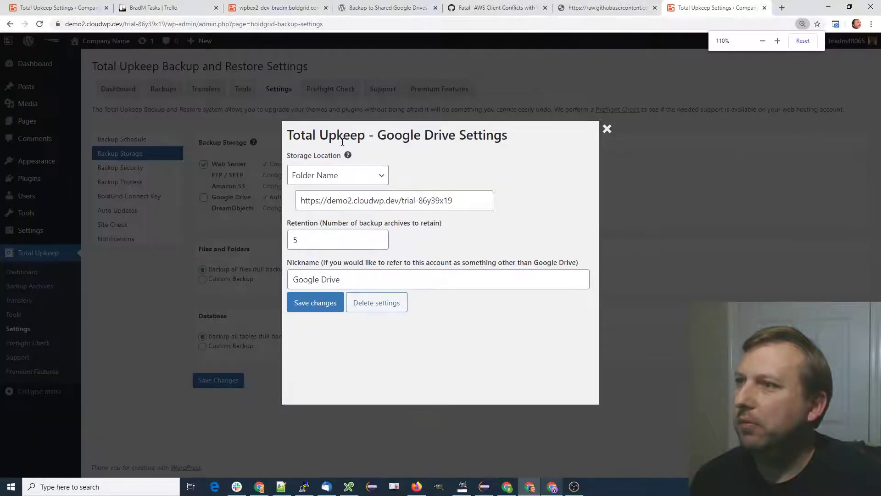
{"action": "key", "text": "ctrl+minus"}
{"action": "key", "text": "ctrl+plus"}
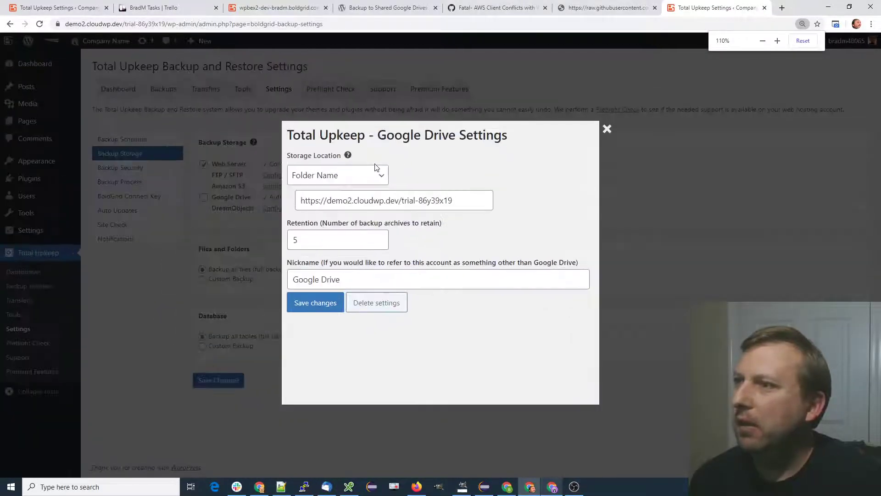
{"action": "left_click", "coordinate": [348, 156]}
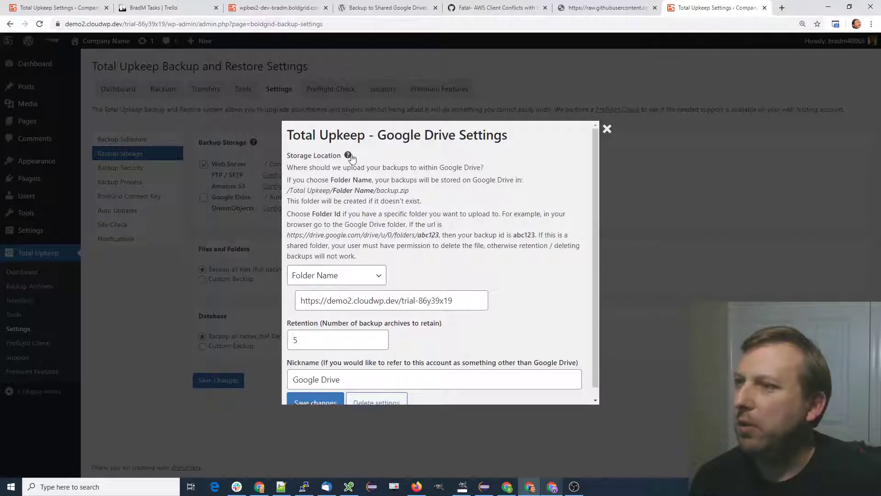
{"action": "left_click", "coordinate": [349, 155]}
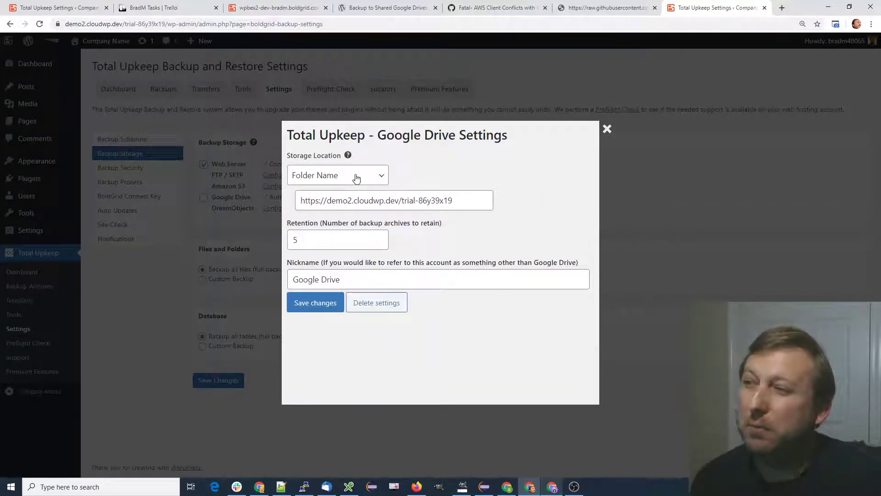
Change the Google Drive storage location from Folder Name to Folder ID.
{"action": "left_click_drag", "start_coordinate": [453, 201], "coordinate": [299, 208]}
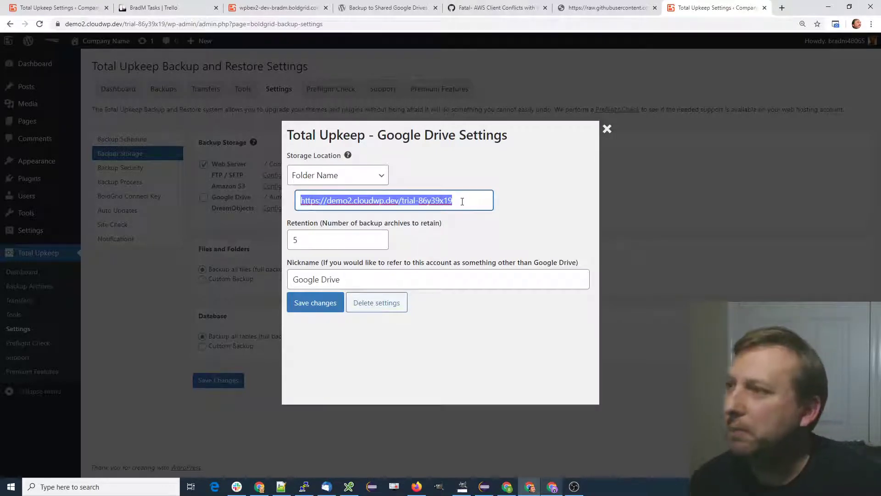
{"action": "left_click", "coordinate": [370, 201]}
{"action": "left_click", "coordinate": [385, 179]}
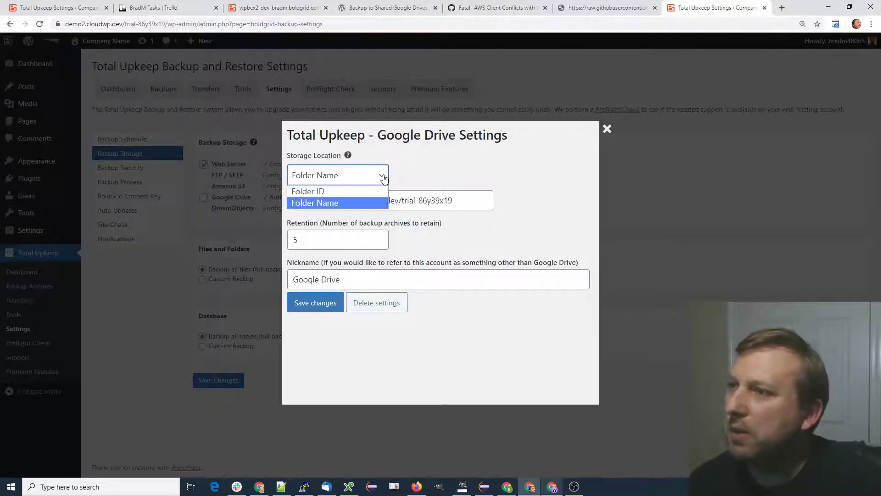
{"action": "left_click", "coordinate": [339, 188]}
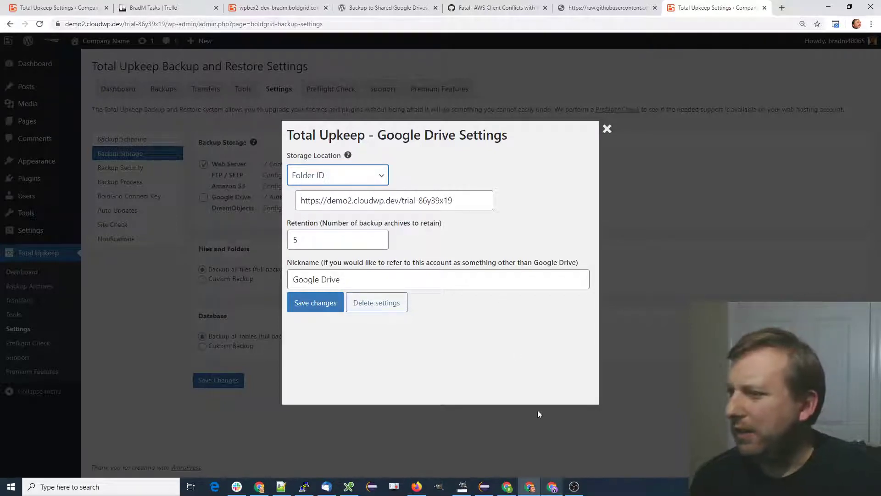
In Google Drive, open tmp-2 then tmp-3 and copy tmp-3's folder ID from the address.
{"action": "left_click", "coordinate": [552, 486]}
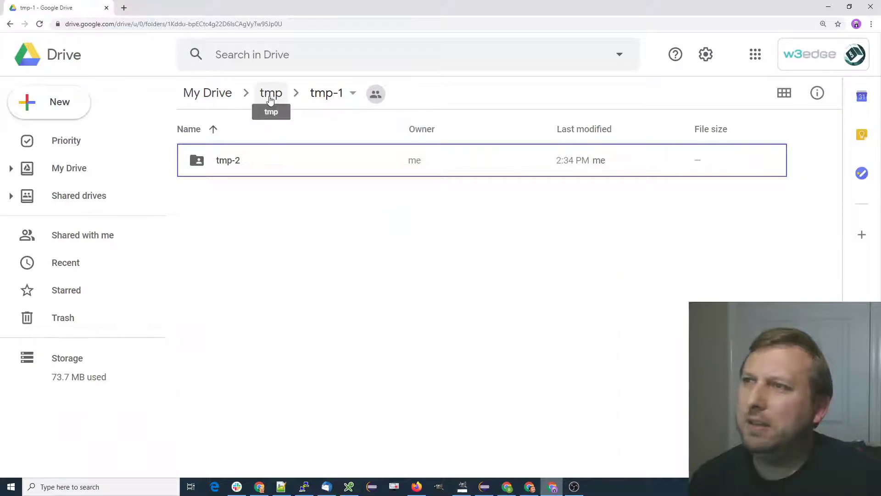
{"action": "key", "text": "Return"}
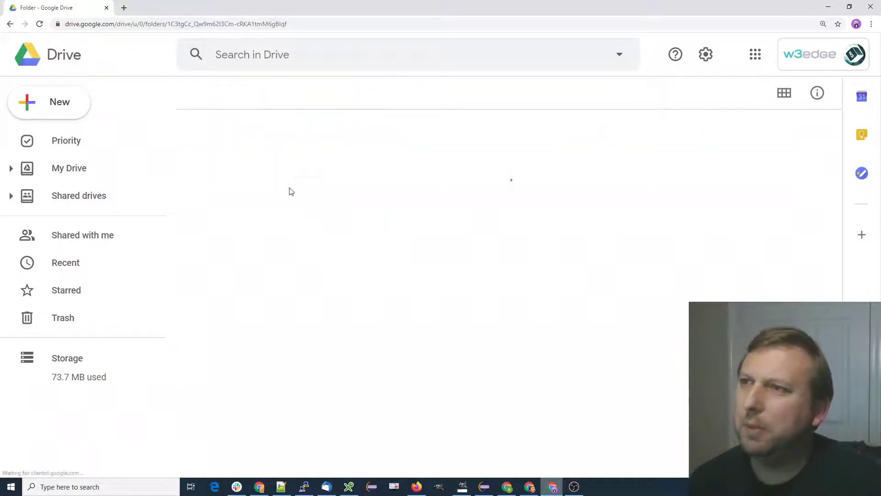
{"action": "double_click", "coordinate": [201, 161]}
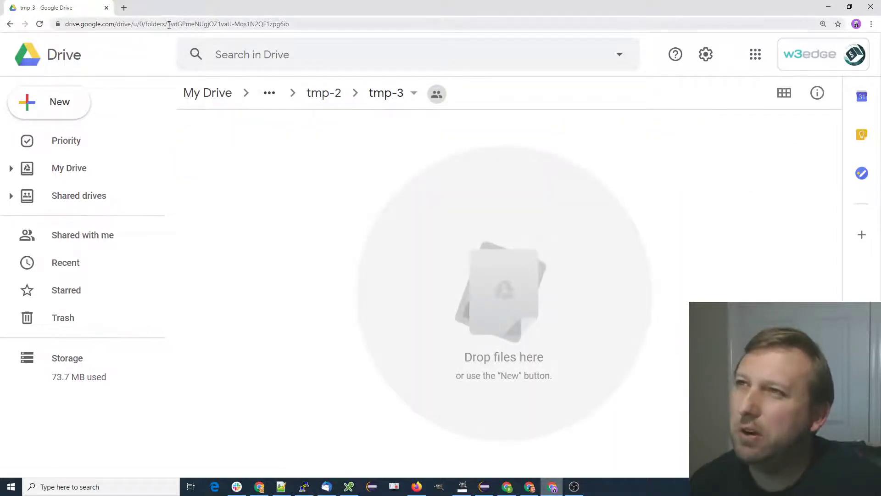
{"action": "left_click_drag", "start_coordinate": [169, 24], "coordinate": [310, 24]}
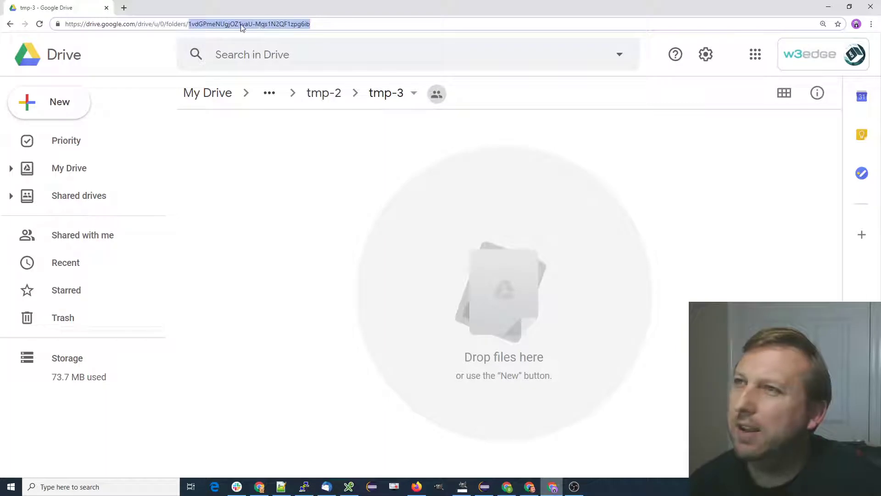
{"action": "right_click", "coordinate": [241, 27]}
{"action": "left_click", "coordinate": [273, 72]}
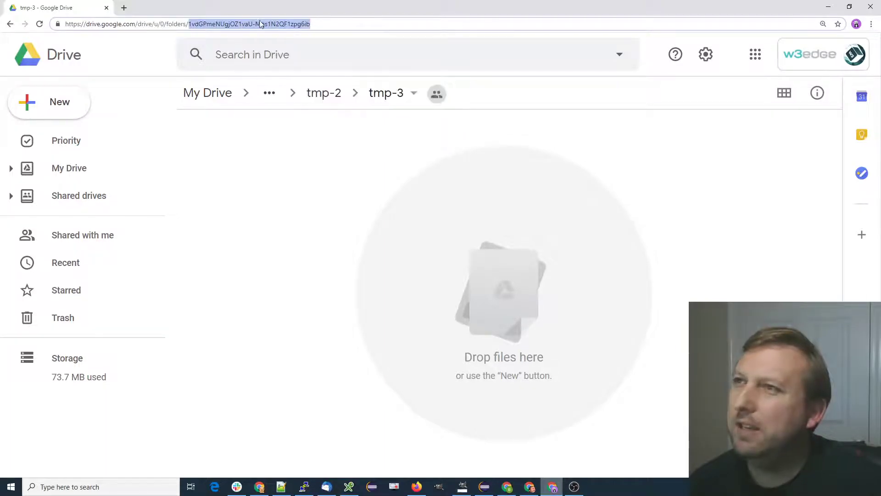
Replace the folder field with the tmp-3 folder ID, save, close the dialog, and open Backup Archives.
{"action": "key", "text": "alt+Tab"}
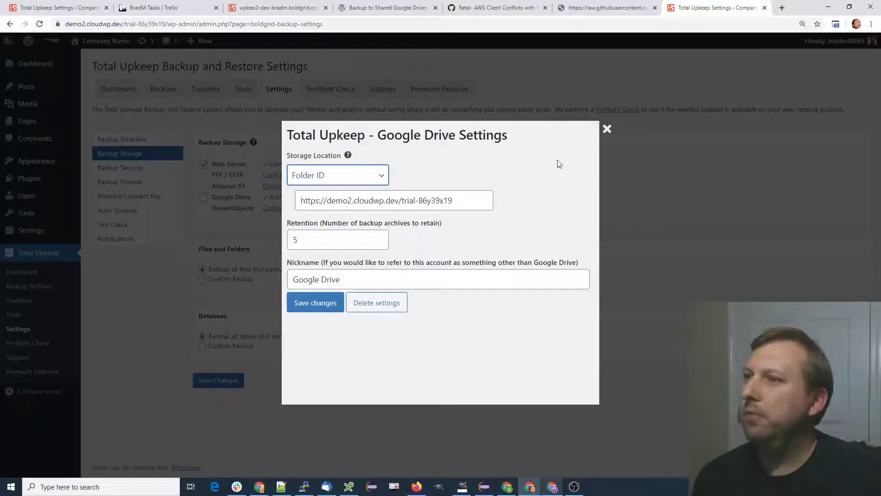
{"action": "double_click", "coordinate": [385, 200]}
{"action": "key", "text": "ctrl+a"}
{"action": "key", "text": "ctrl+v"}
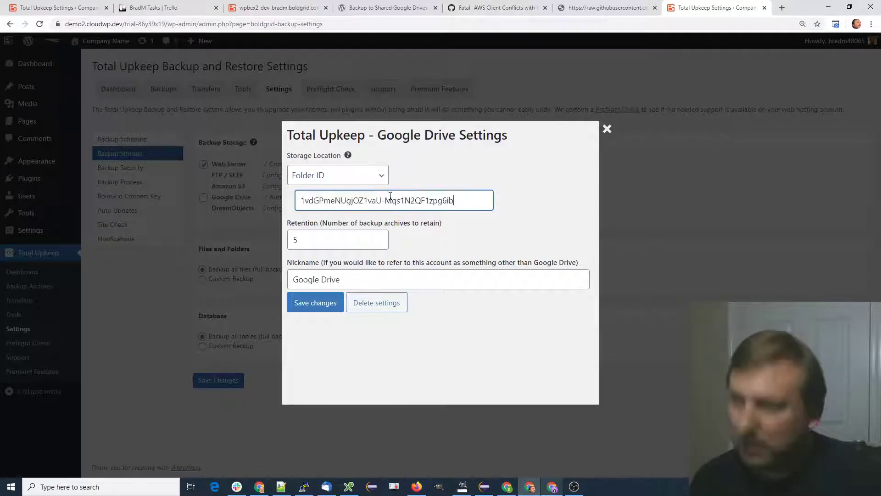
{"action": "left_click", "coordinate": [330, 307]}
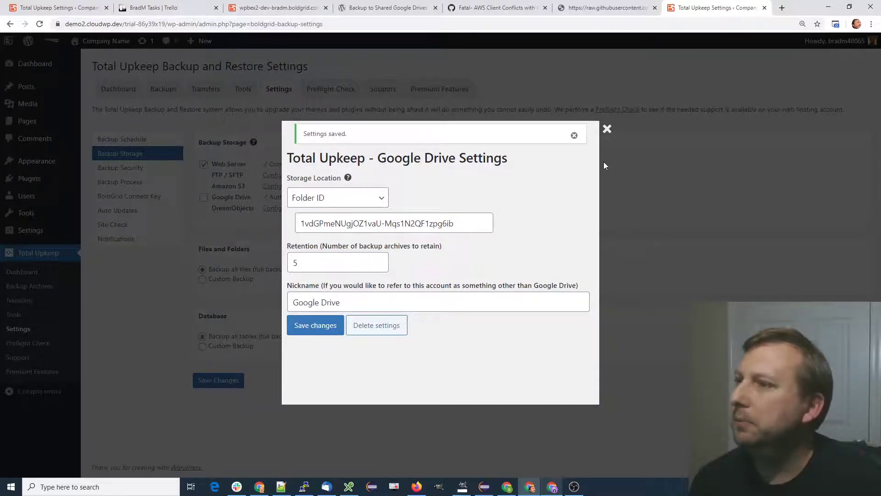
{"action": "left_click", "coordinate": [607, 130]}
{"action": "left_click", "coordinate": [171, 95]}
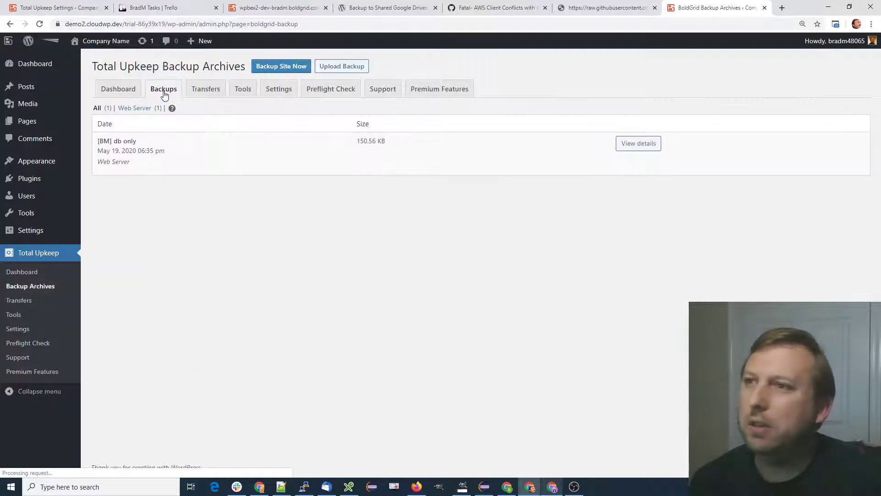
Open the '[BM] db only' backup's details and upload it to Google Drive.
{"action": "left_click_drag", "start_coordinate": [114, 140], "coordinate": [137, 141]}
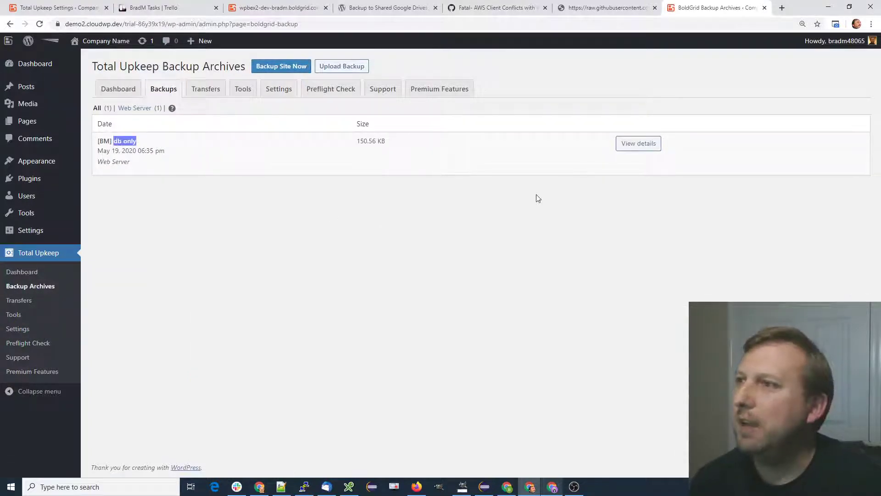
{"action": "left_click", "coordinate": [634, 143]}
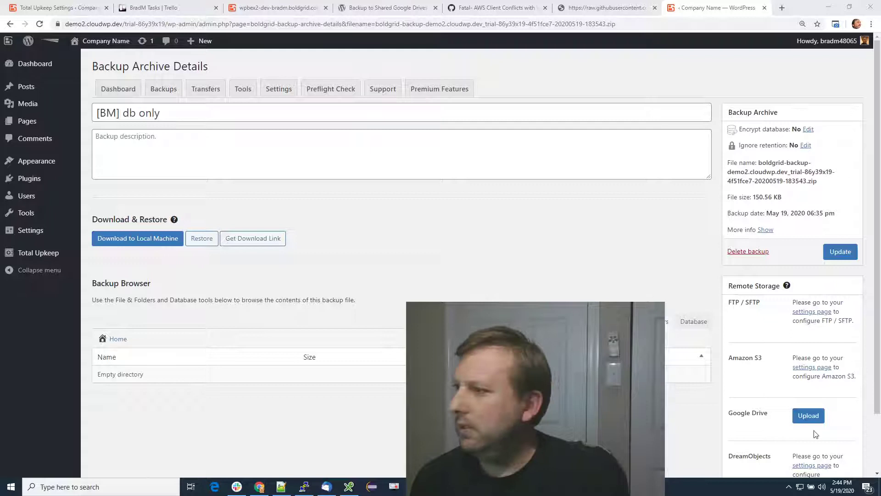
{"action": "left_click", "coordinate": [811, 419]}
{"action": "left_click", "coordinate": [811, 420]}
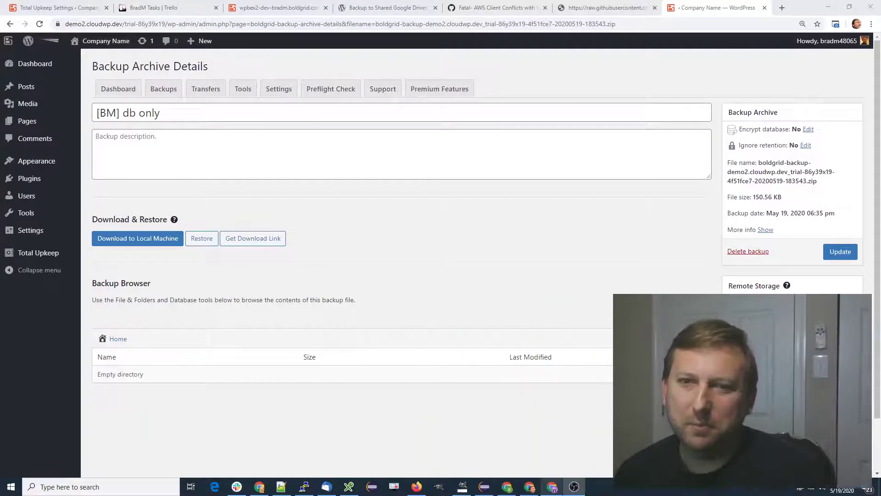
Confirm the 151 KB boldgrid-backup zip in Drive's tmp-3 folder, highlight its folder ID, then minimize Drive.
{"action": "left_click", "coordinate": [553, 488]}
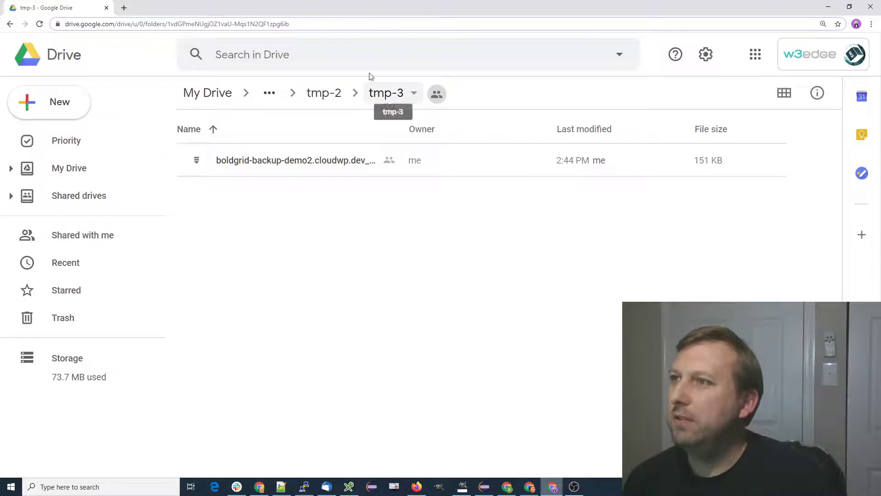
{"action": "left_click_drag", "start_coordinate": [189, 23], "coordinate": [326, 21]}
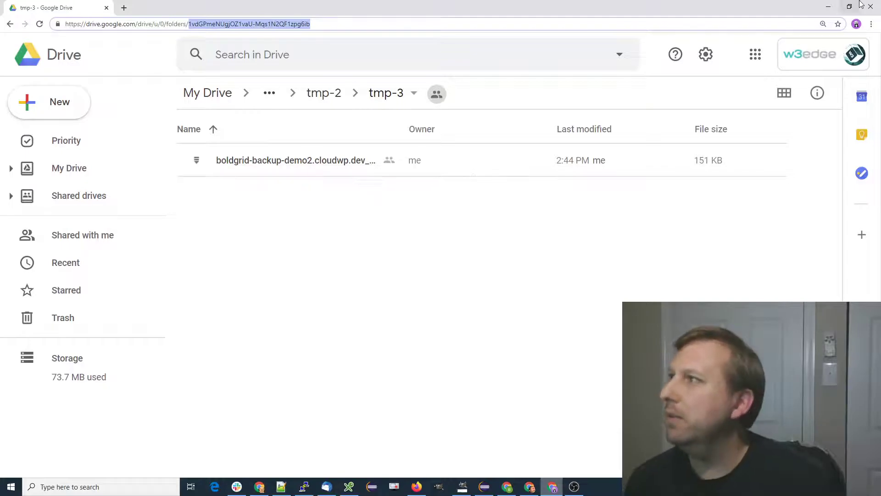
{"action": "left_click", "coordinate": [828, 6]}
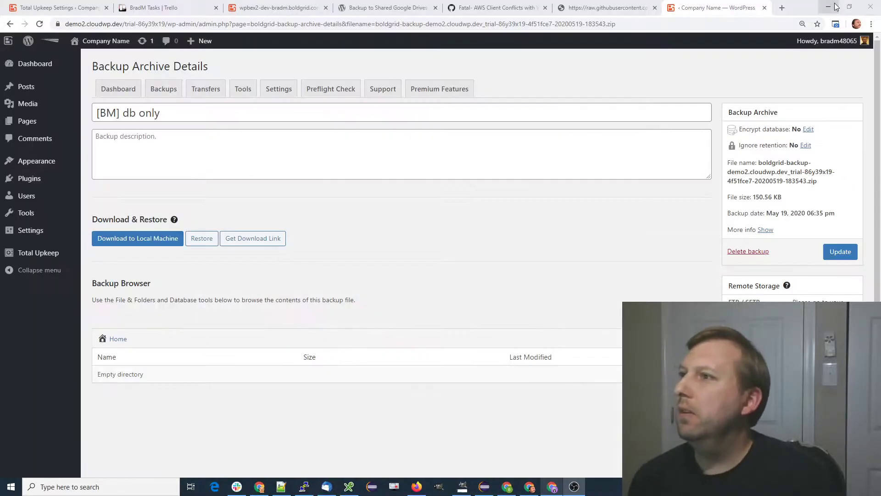
Highlight the readme's 1.4.0 changelog entries: Amazon libraries fix, W3TC conflict, shared drive support, any-folder uploads.
{"action": "left_click", "coordinate": [618, 5]}
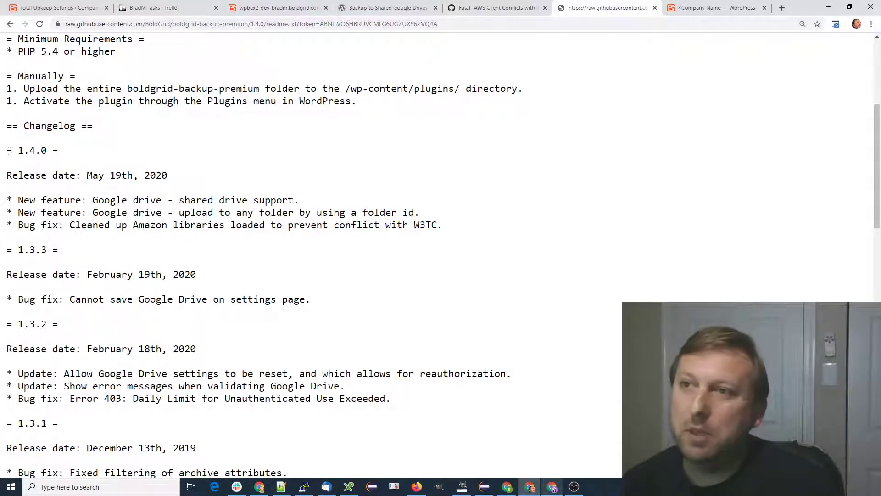
{"action": "left_click_drag", "start_coordinate": [10, 151], "coordinate": [59, 154]}
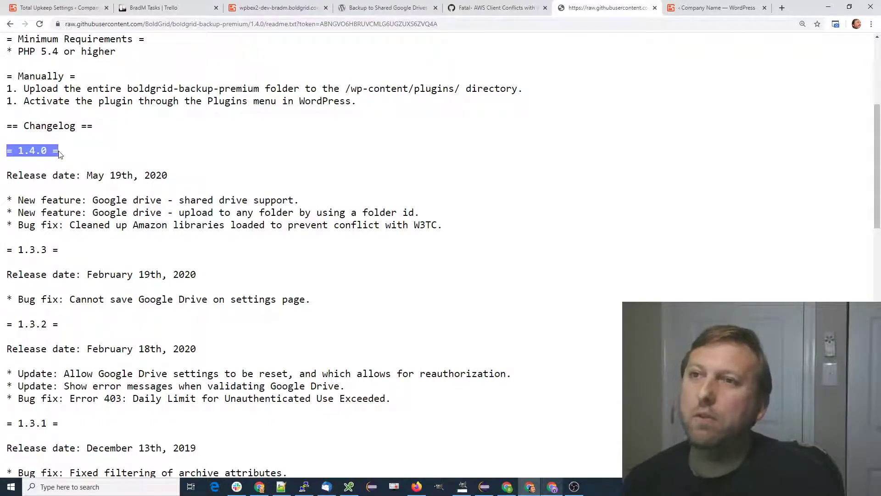
{"action": "left_click_drag", "start_coordinate": [24, 224], "coordinate": [190, 228]}
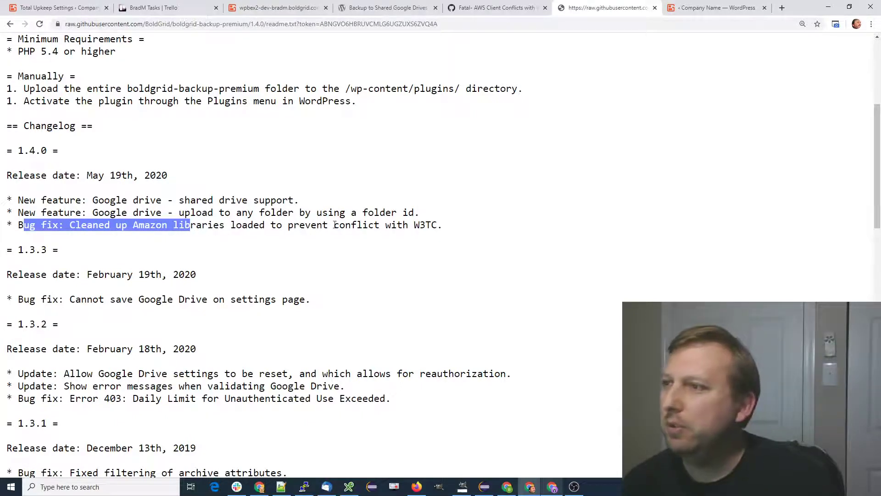
{"action": "left_click_drag", "start_coordinate": [335, 224], "coordinate": [433, 224]}
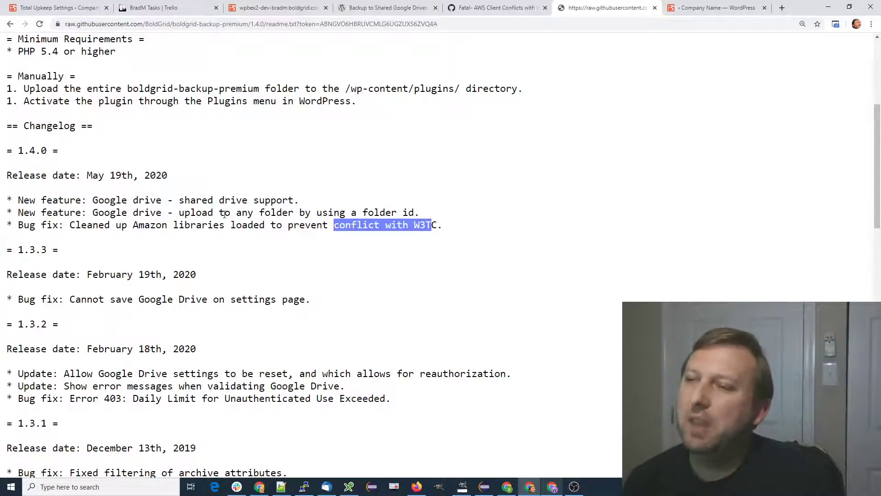
{"action": "left_click_drag", "start_coordinate": [180, 201], "coordinate": [293, 200]}
{"action": "left_click_drag", "start_coordinate": [180, 212], "coordinate": [352, 213]}
{"action": "left_click", "coordinate": [351, 212]}
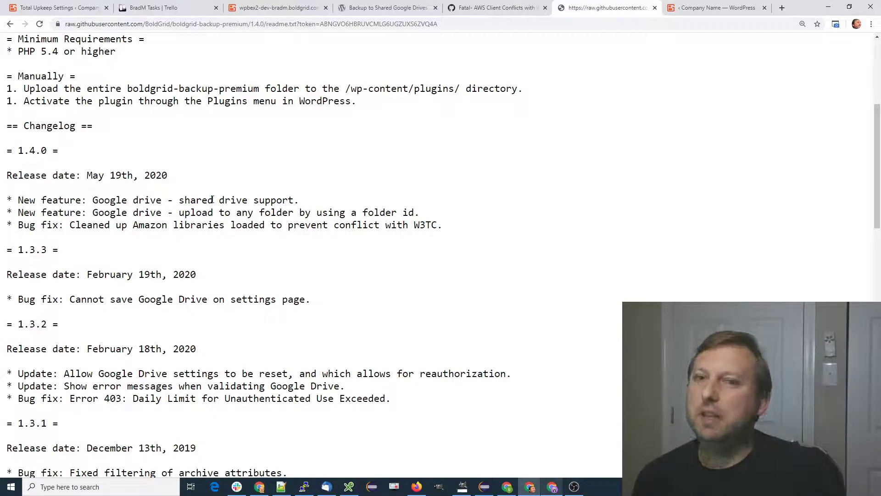
View the GitHub AWS client conflicts issue, then return to the 'Backup to Shared Google Drives' forum thread.
{"action": "left_click", "coordinate": [482, 9]}
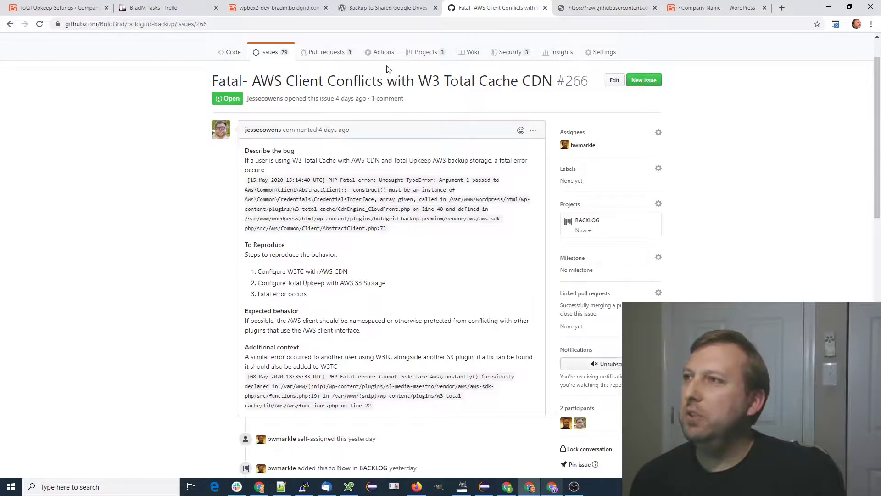
{"action": "left_click", "coordinate": [397, 8]}
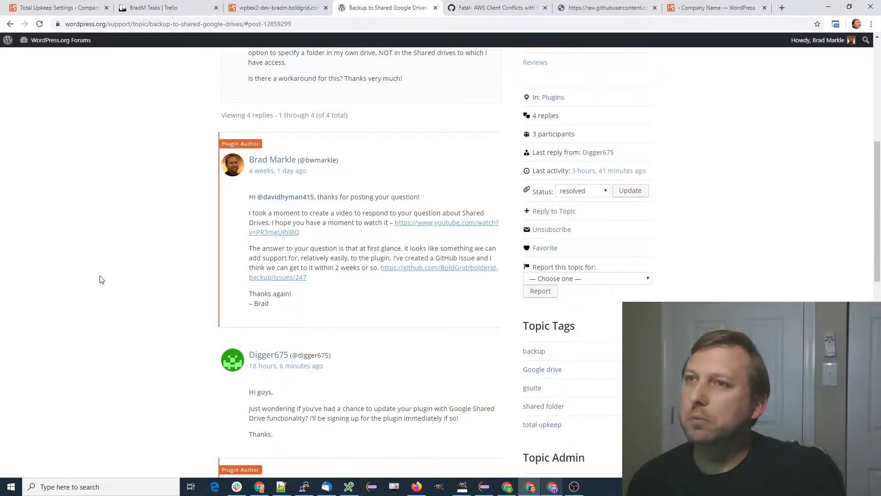